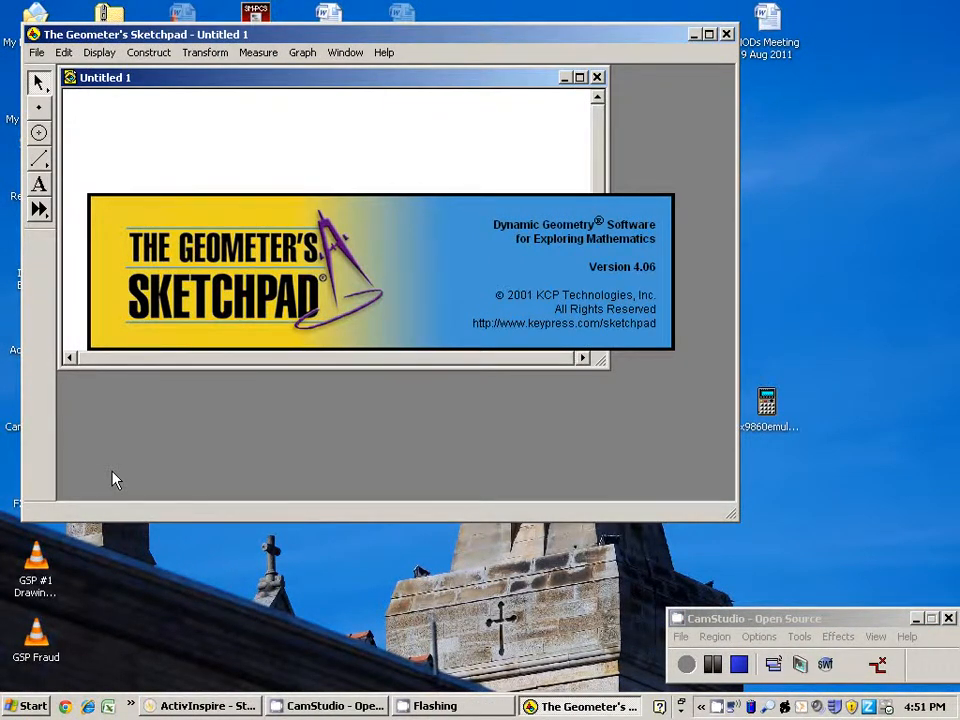
# Step: Maximize the sketch and program windows, and draw a closed quadrilateral from segments with sides about 6, 4.1, 4 and 5.4 cm
pyautogui.click(581, 78)
pyautogui.click(709, 34)
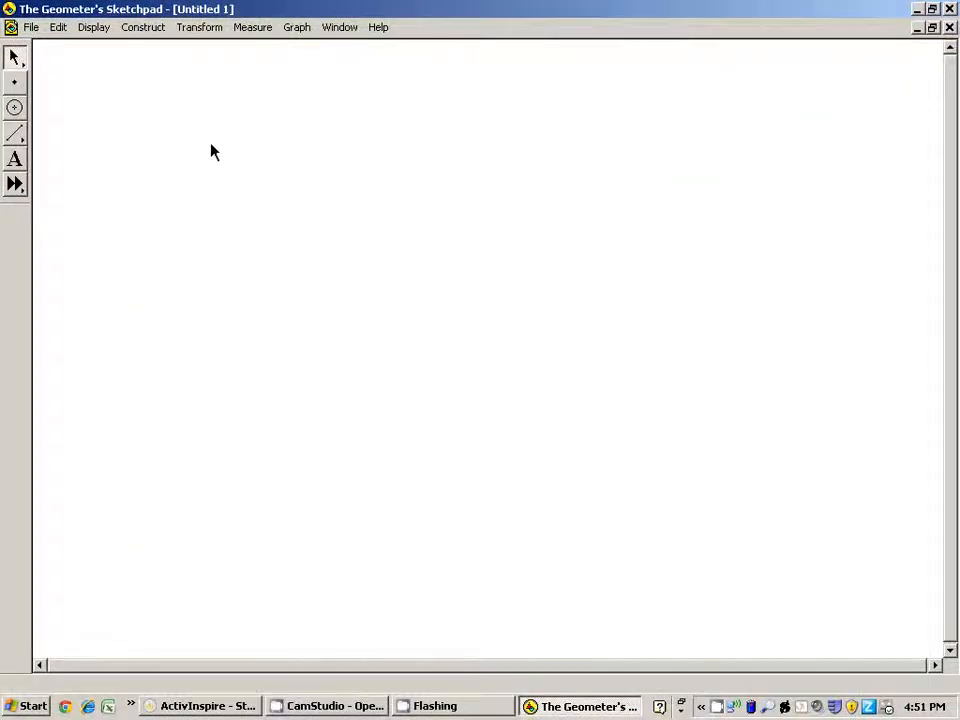
pyautogui.click(15, 133)
pyautogui.moveTo(182, 241)
pyautogui.mouseDown()
pyautogui.moveTo(340, 351)
pyautogui.moveTo(441, 253)
pyautogui.moveTo(379, 176)
pyautogui.moveTo(362, 133)
pyautogui.moveTo(174, 236)
pyautogui.moveTo(183, 242)
pyautogui.mouseUp()
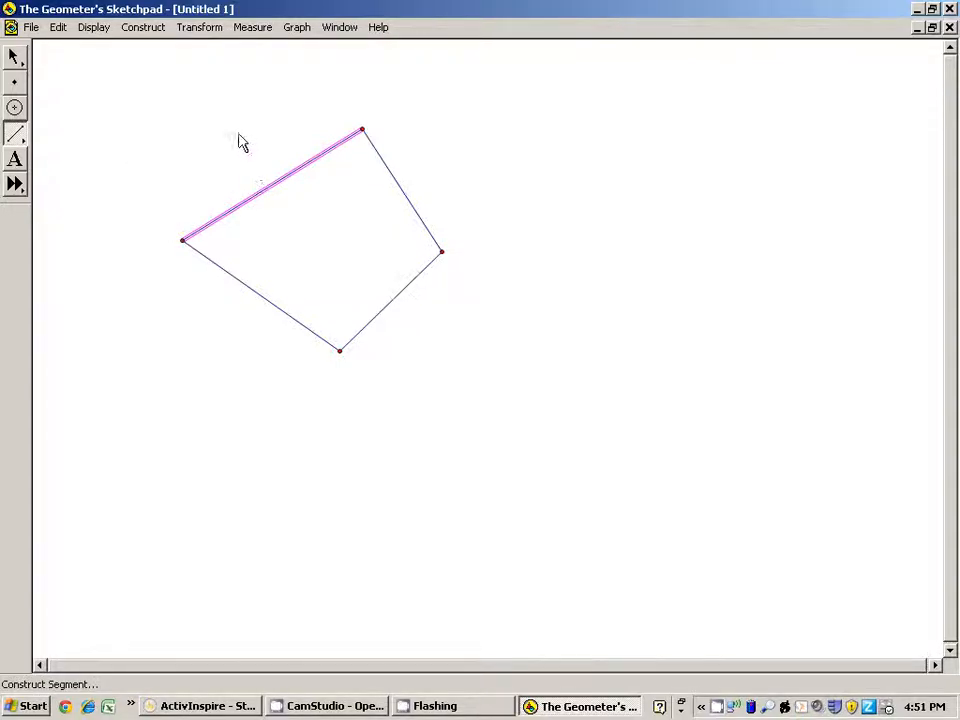
# Step: Measure the length of the quadrilateral's upper-left side and clear the selection
pyautogui.click(252, 28)
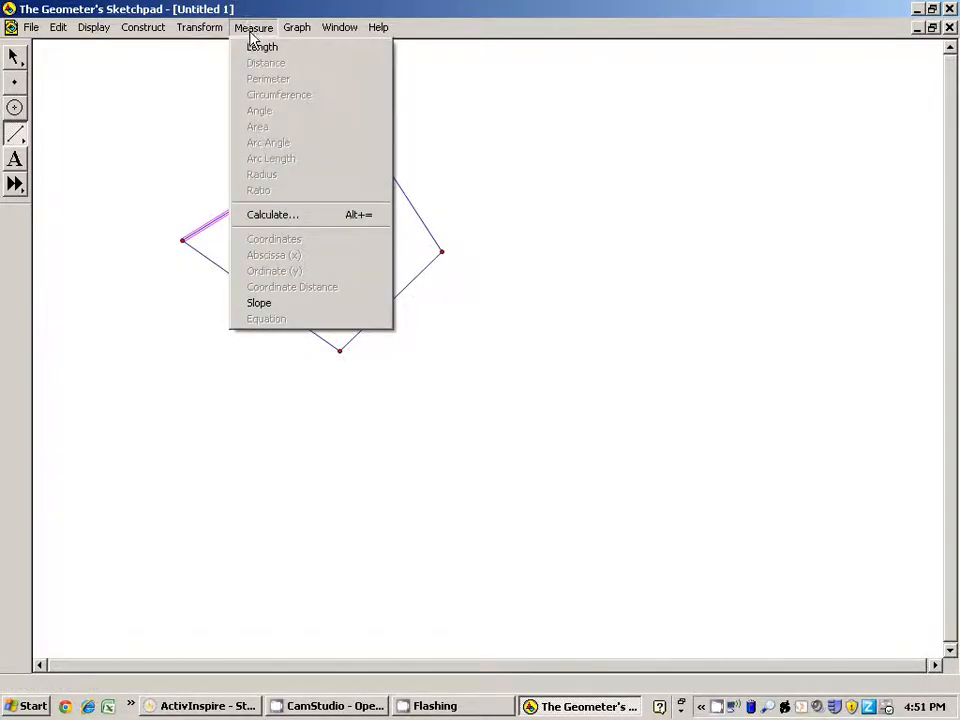
pyautogui.click(252, 48)
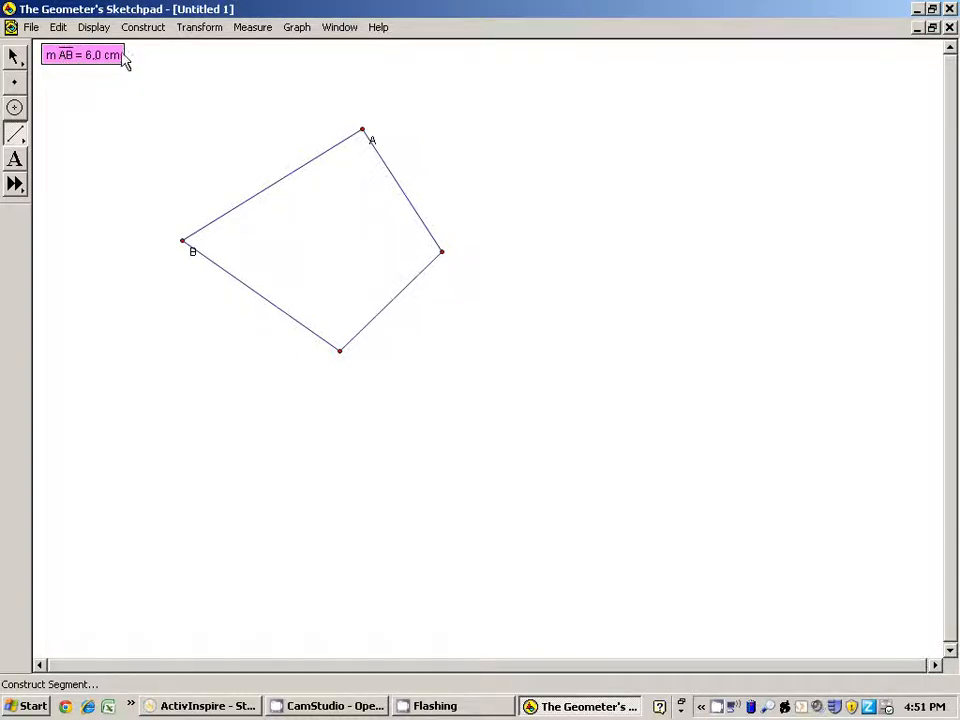
pyautogui.click(15, 57)
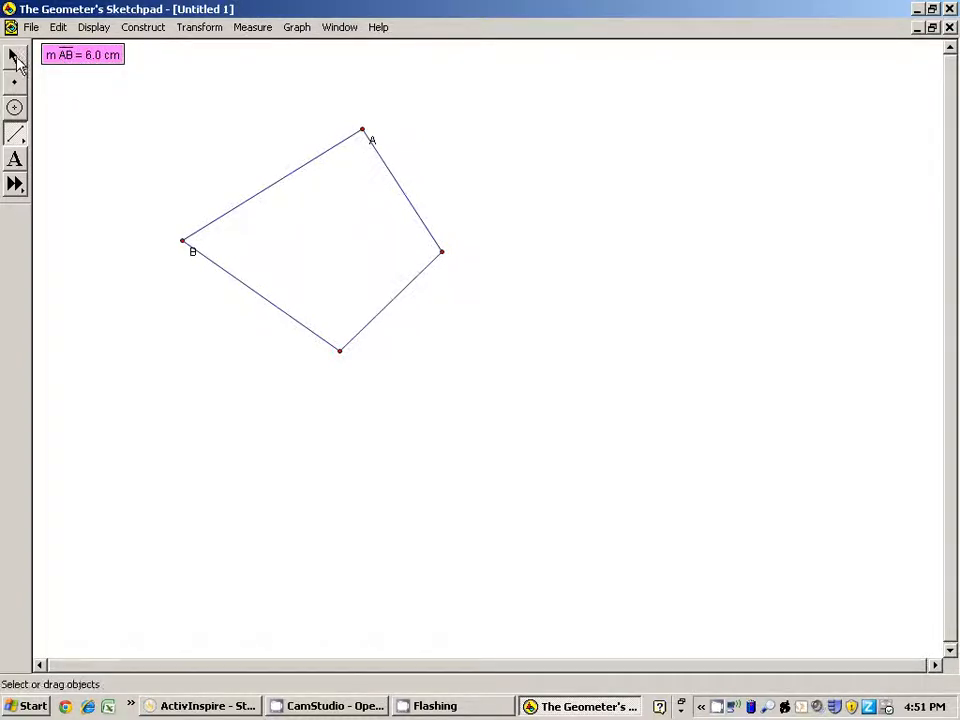
pyautogui.click(95, 107)
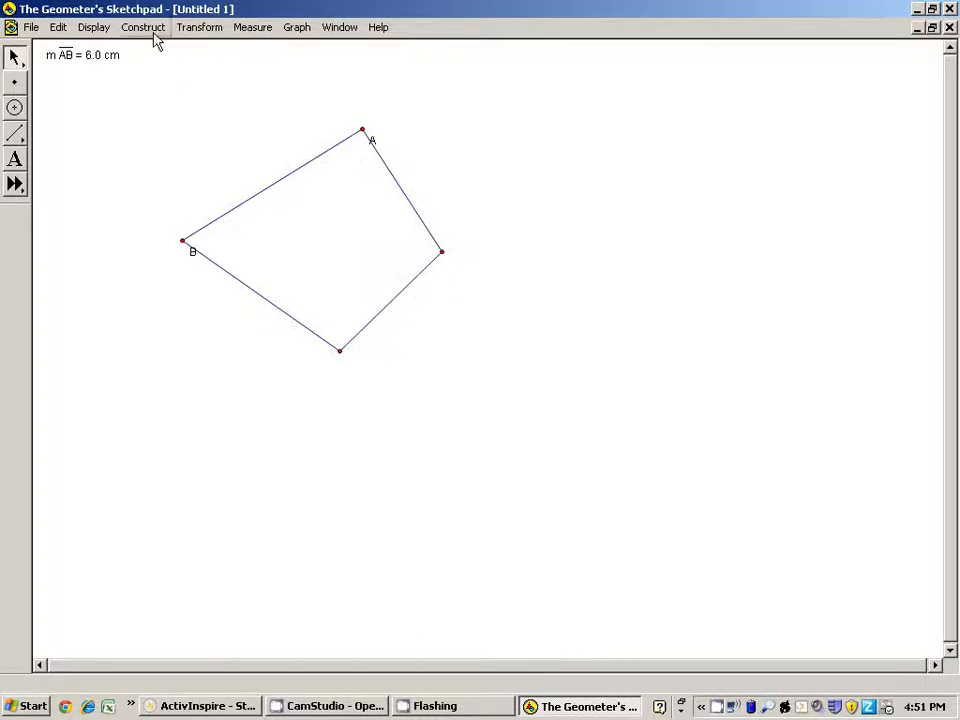
# Step: Measure the length of the quadrilateral's upper-right side, running down from point A, and clear the selection
pyautogui.click(248, 32)
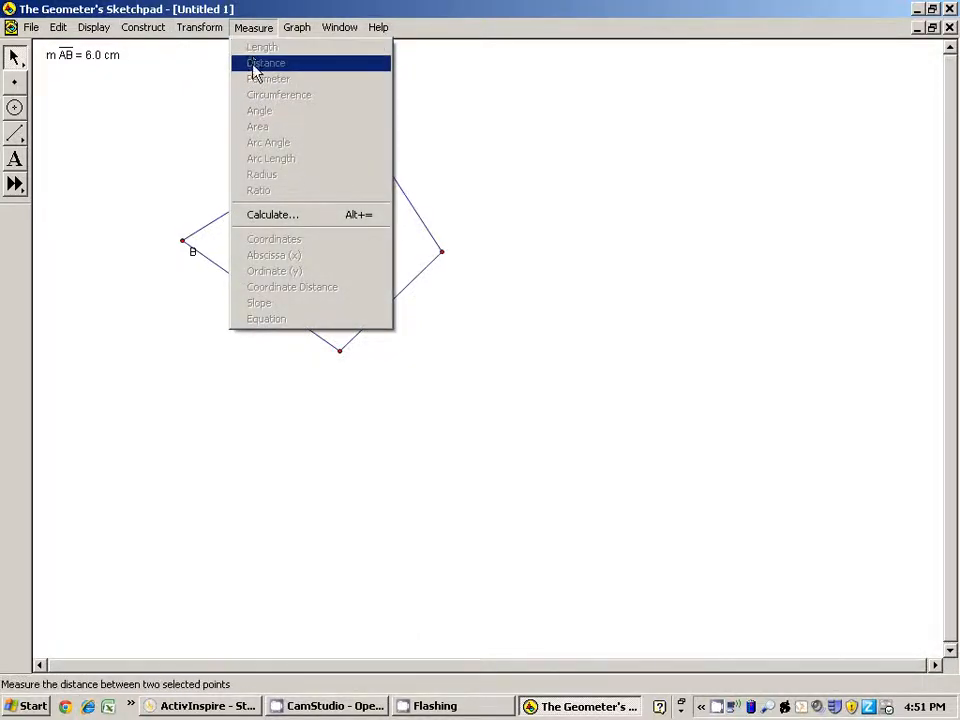
pyautogui.click(91, 109)
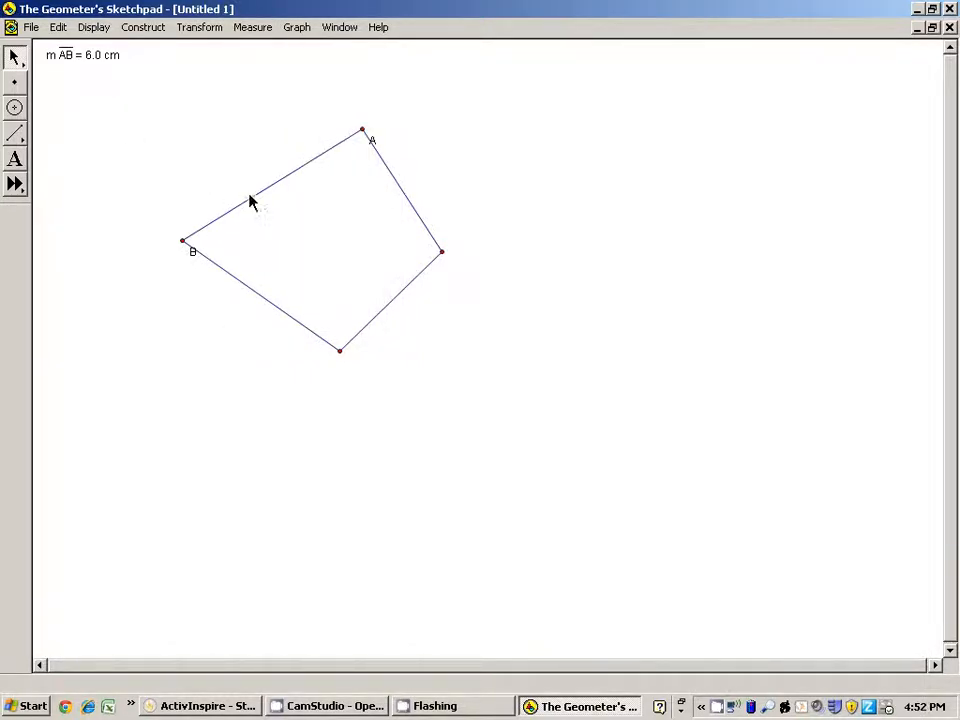
pyautogui.click(405, 193)
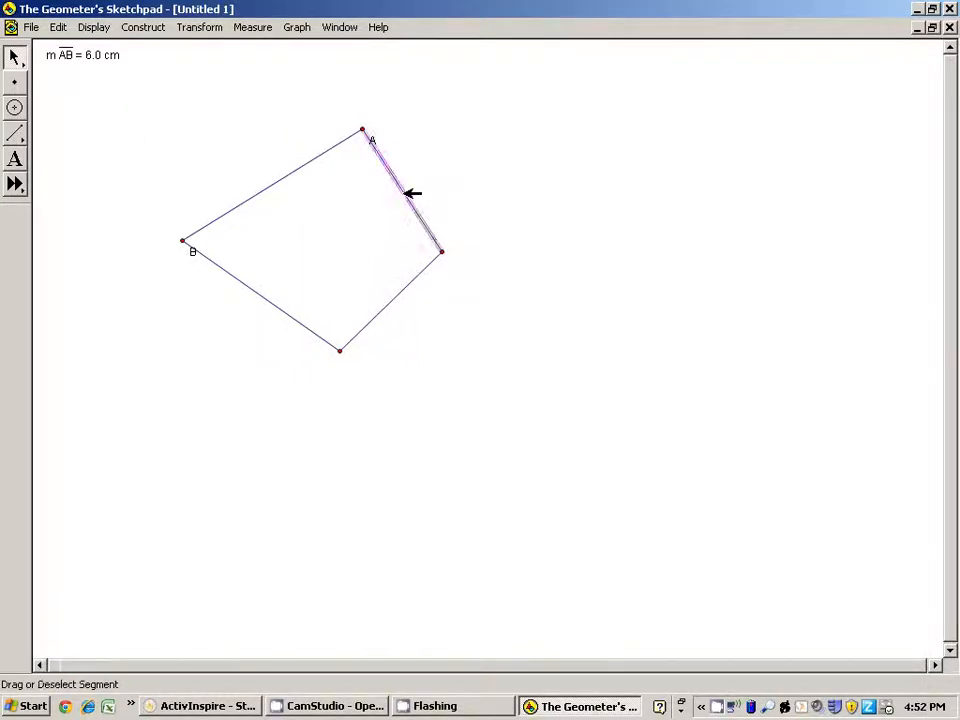
pyautogui.click(264, 33)
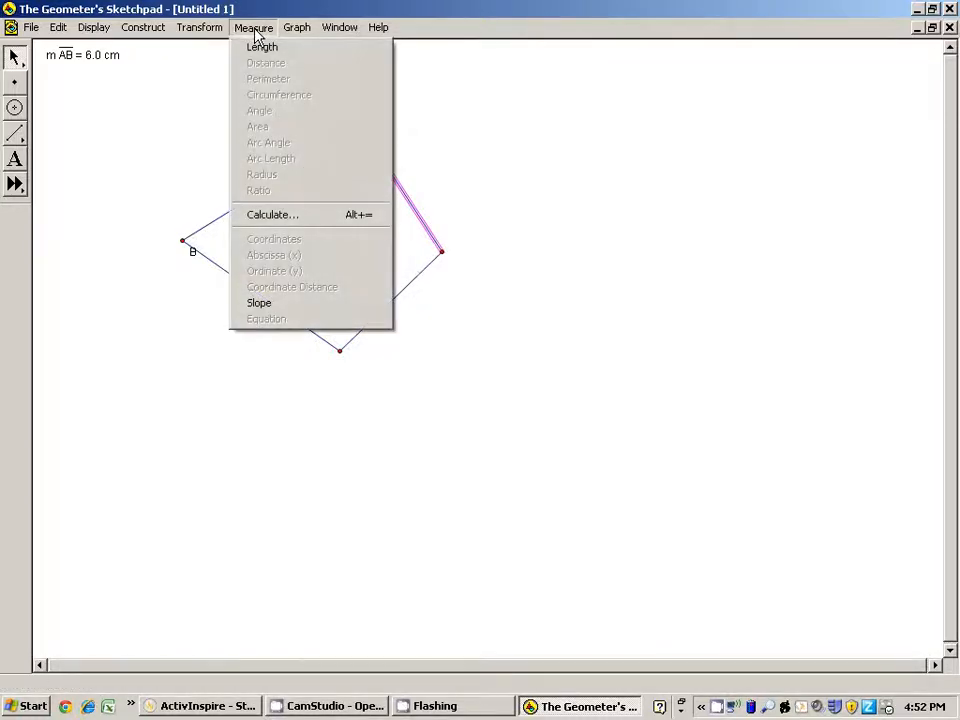
pyautogui.click(256, 50)
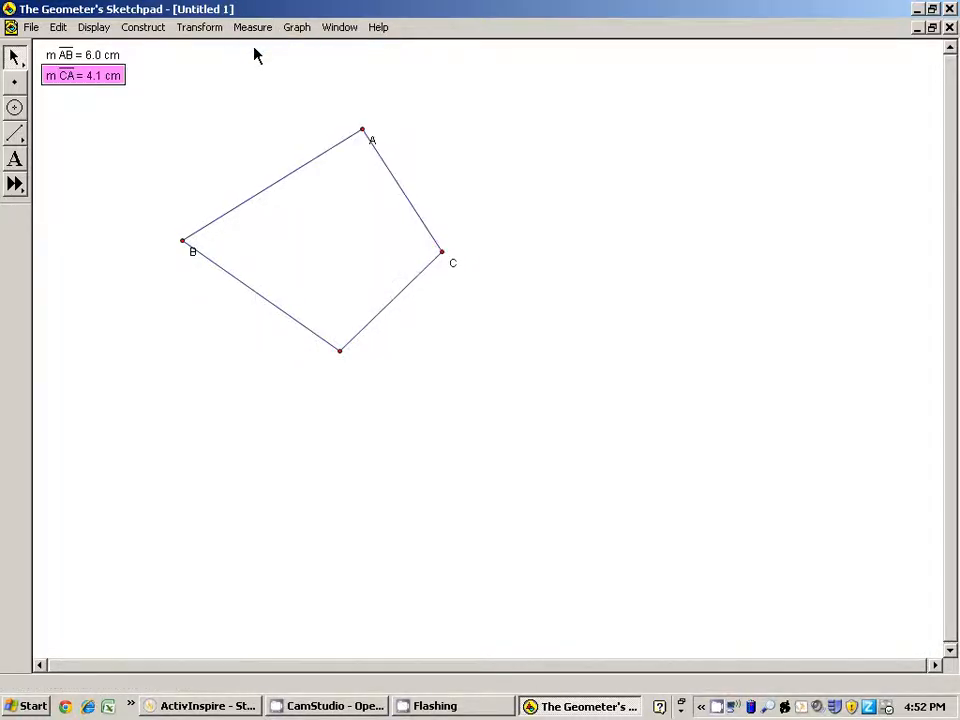
pyautogui.click(133, 106)
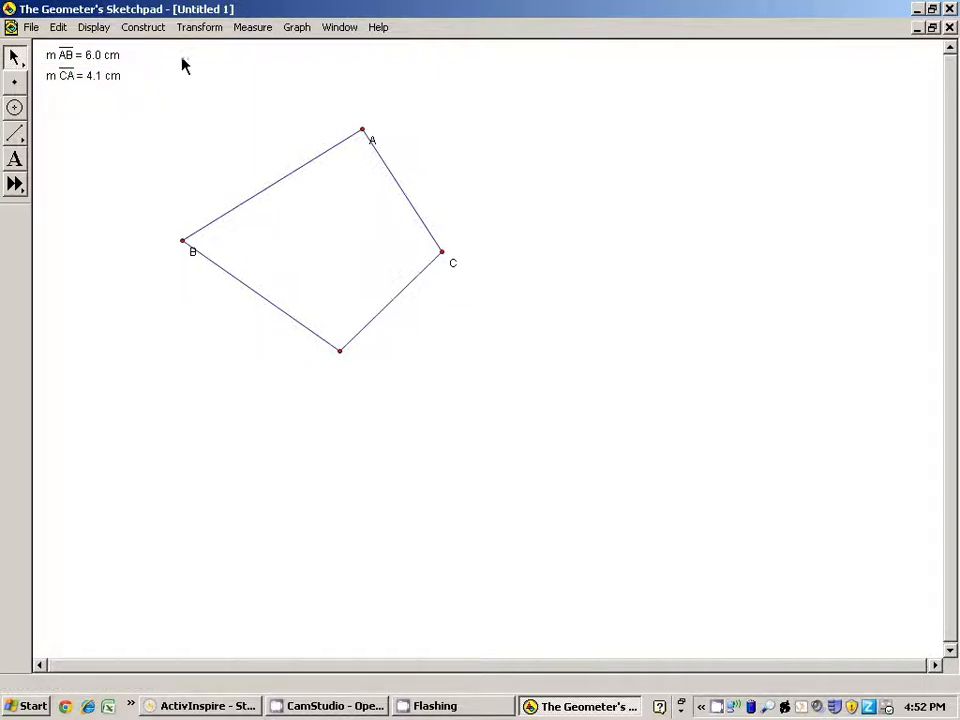
# Step: Measure the length of the quadrilateral's lower-right side, running down from point C, and clear the selection
pyautogui.click(255, 36)
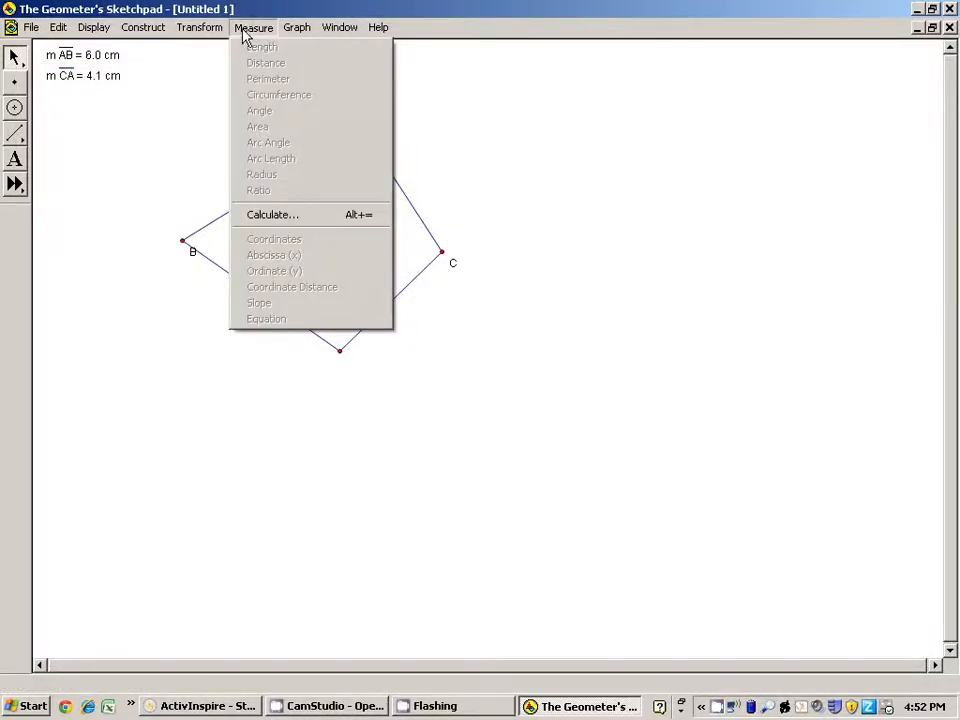
pyautogui.click(130, 153)
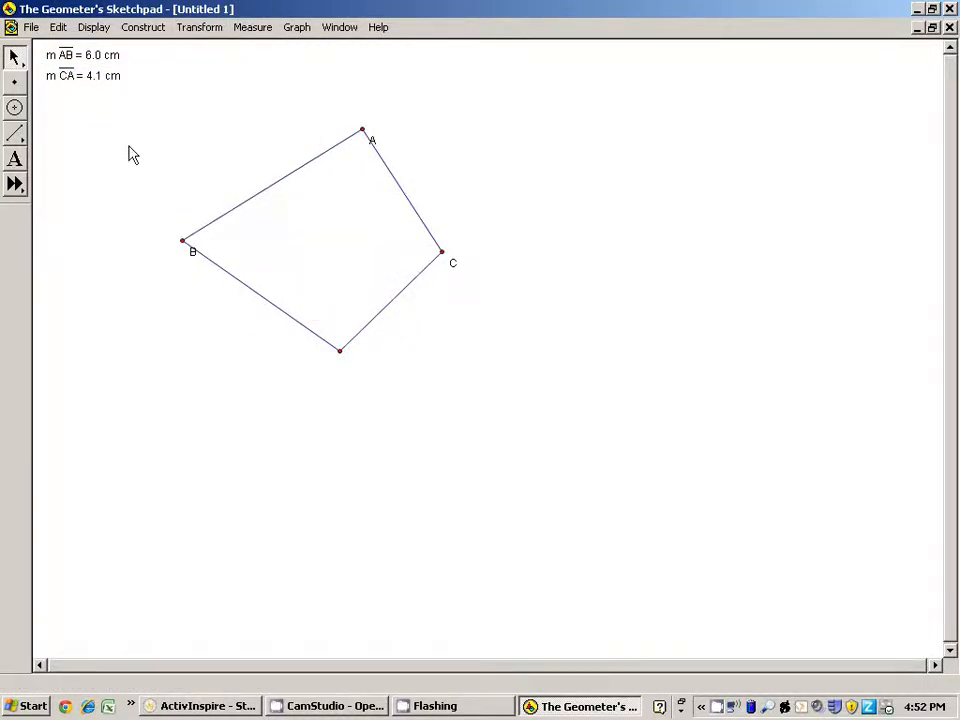
pyautogui.click(392, 299)
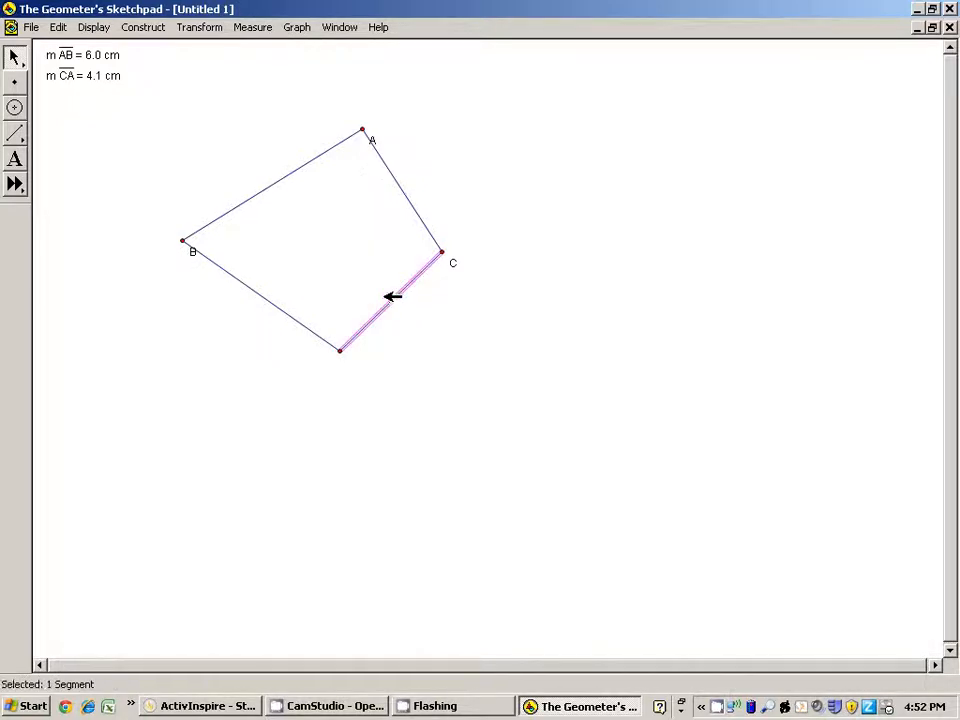
pyautogui.click(253, 30)
pyautogui.click(255, 43)
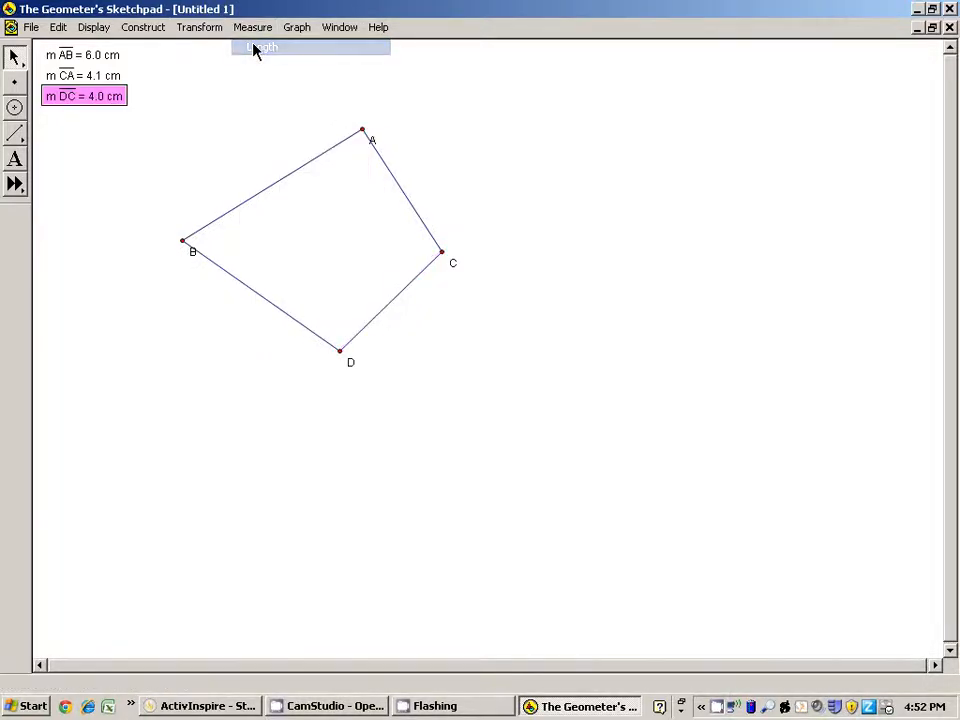
pyautogui.click(205, 132)
# Step: Measure the length of the quadrilateral's remaining side between points B and D, and clear the selection
pyautogui.click(251, 281)
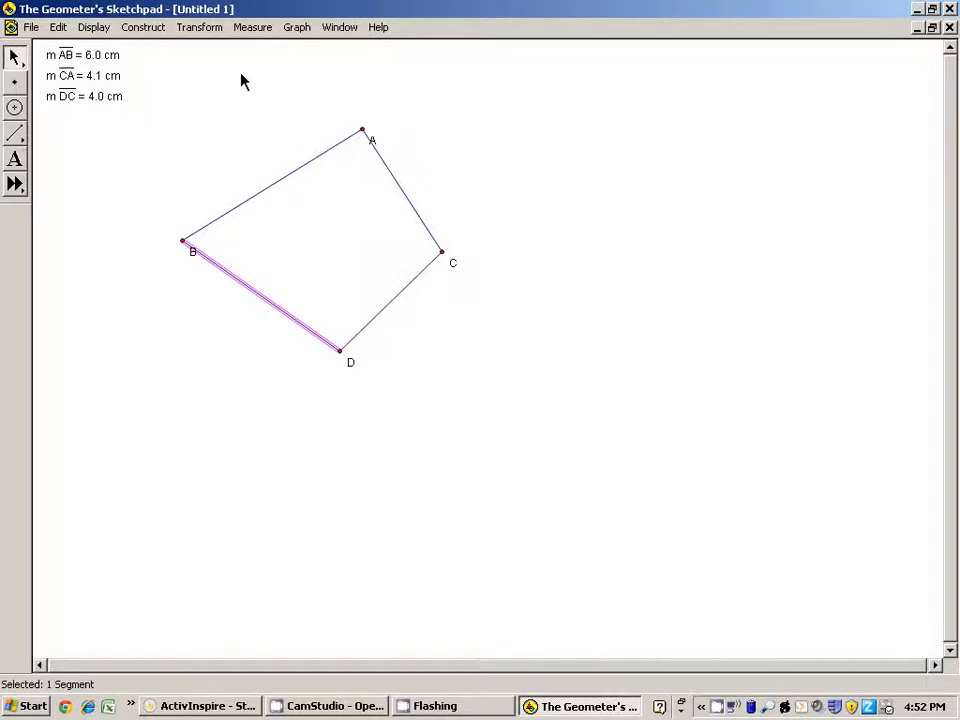
pyautogui.click(250, 30)
pyautogui.click(250, 48)
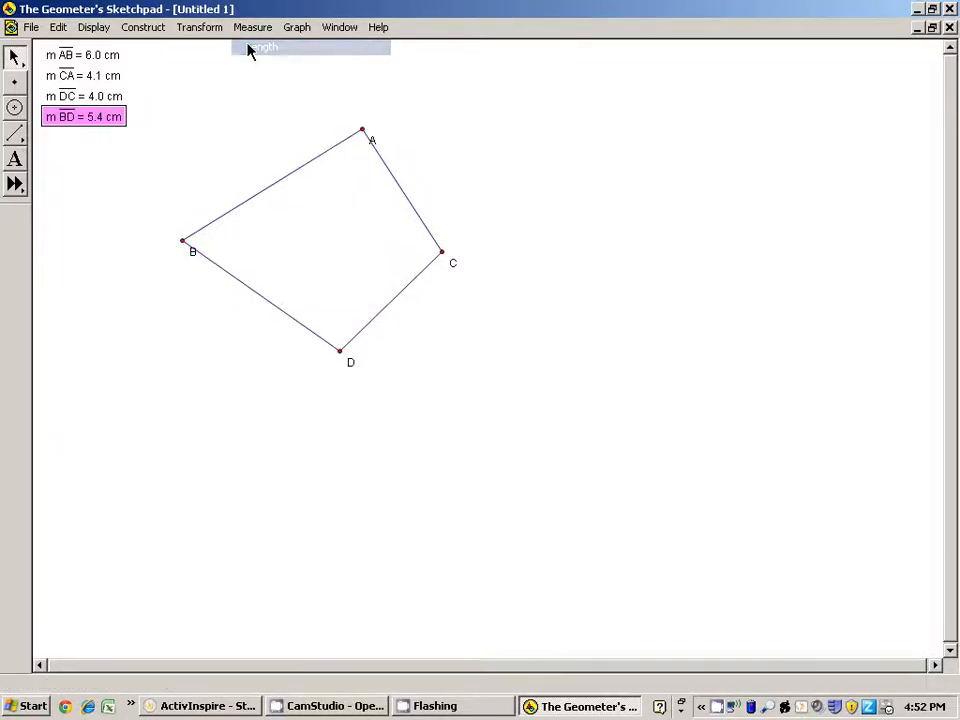
pyautogui.click(113, 160)
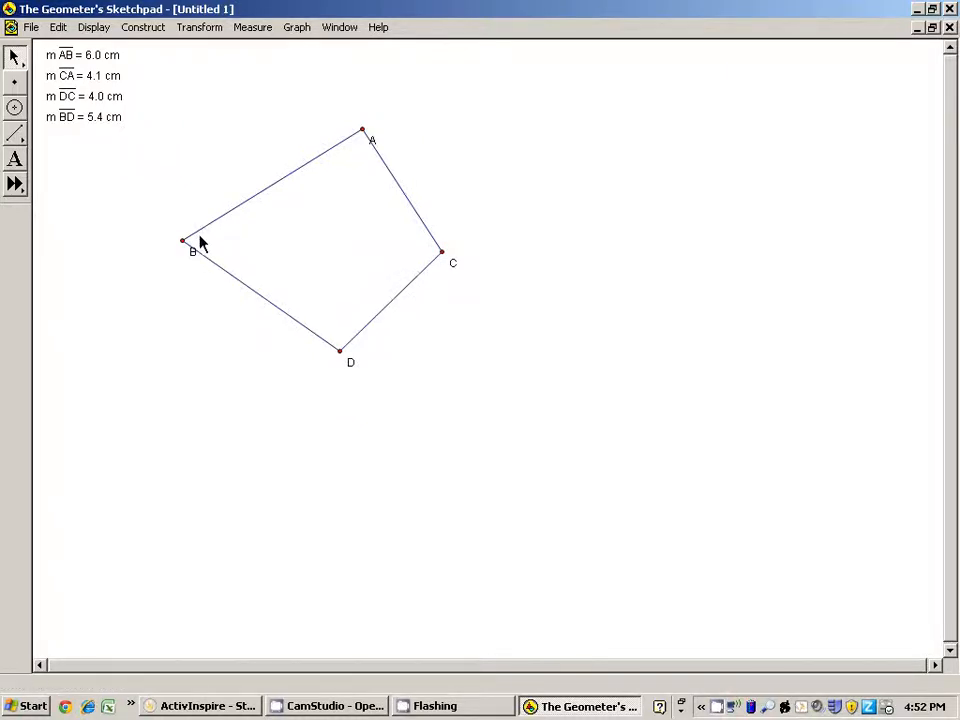
# Step: Measure the interior angle at vertex B using points D, B and A in that order
pyautogui.click(342, 351)
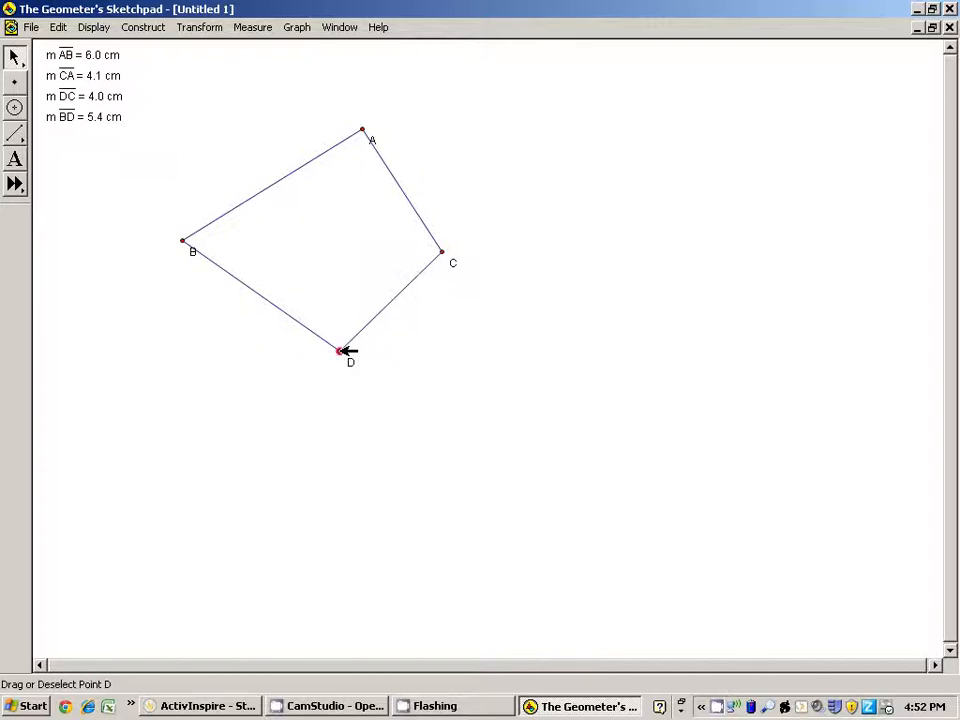
pyautogui.click(186, 241)
pyautogui.click(363, 129)
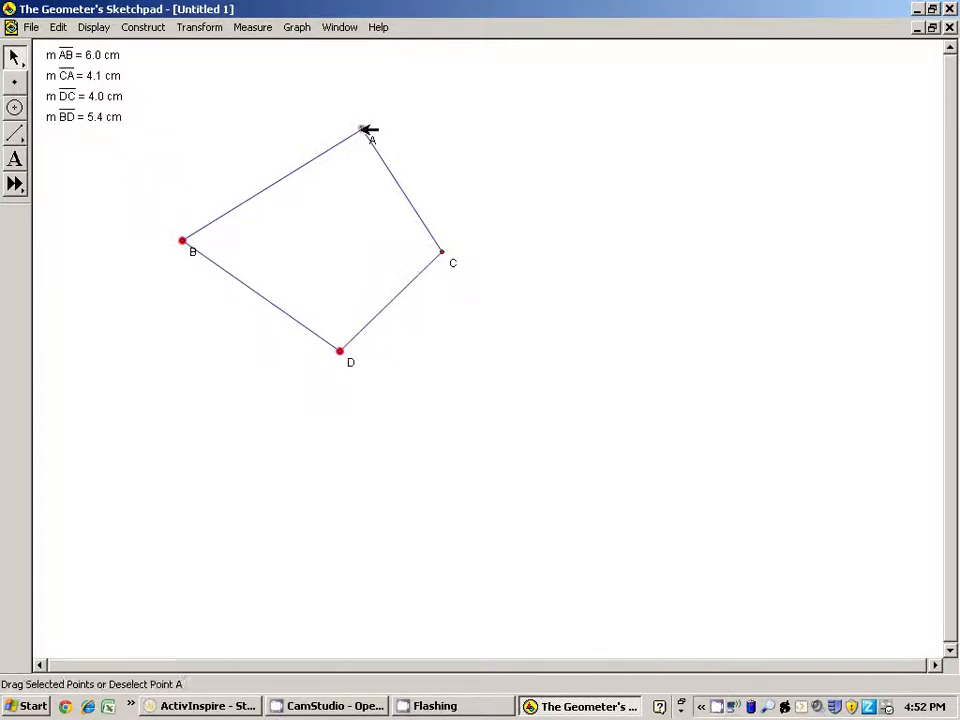
pyautogui.click(252, 34)
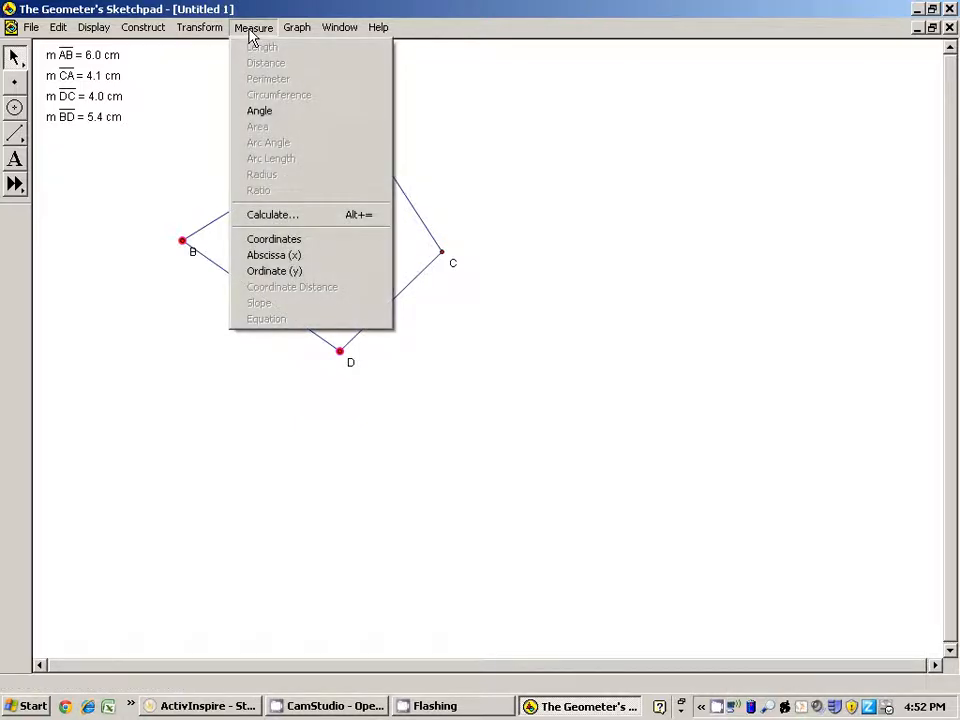
pyautogui.click(253, 112)
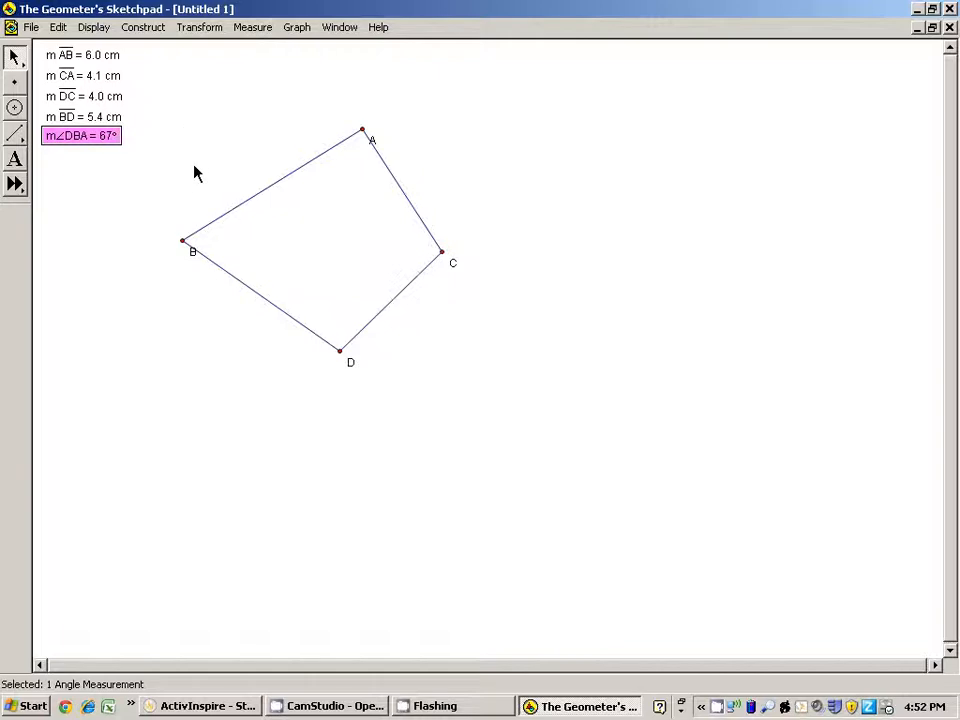
pyautogui.click(165, 221)
# Step: Measure the interior angle at vertex A using points B, A and C in that order
pyautogui.click(183, 240)
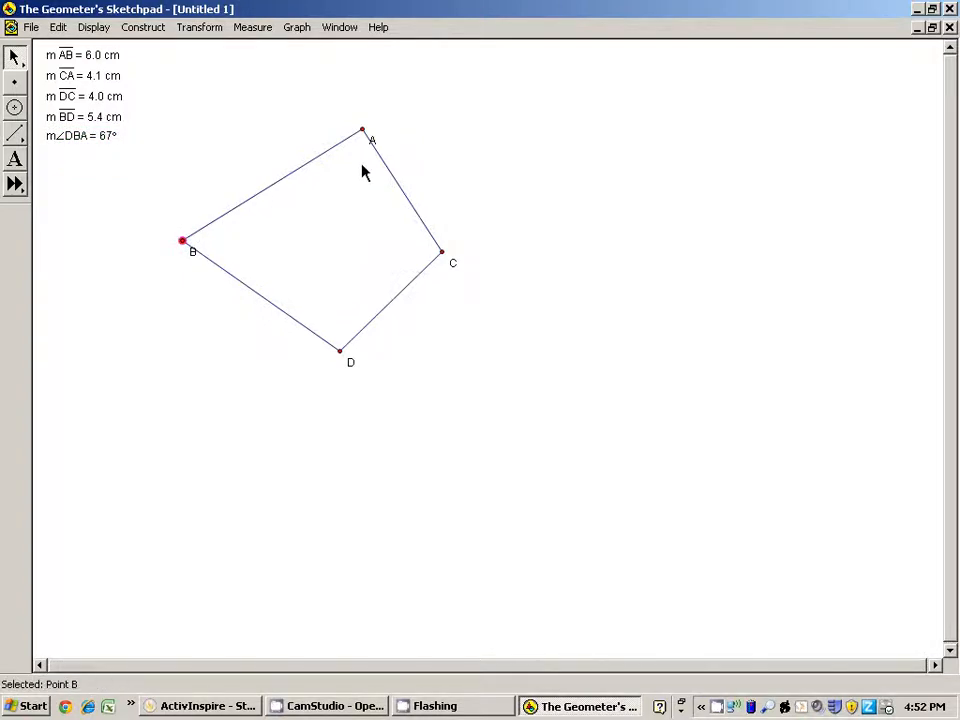
pyautogui.click(365, 131)
pyautogui.click(443, 252)
pyautogui.click(250, 30)
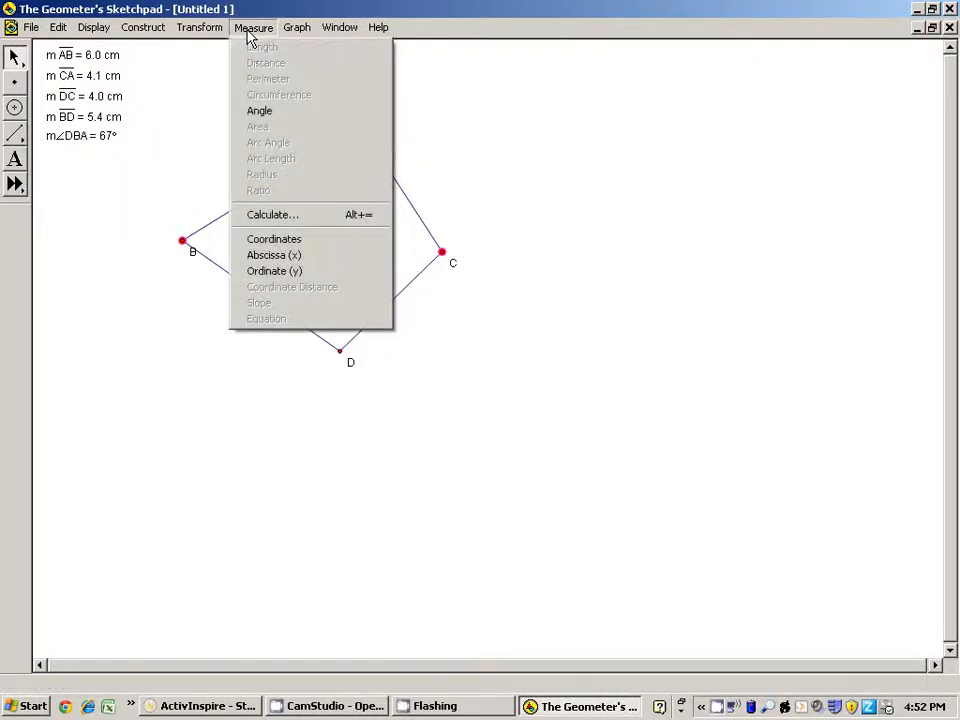
pyautogui.click(255, 111)
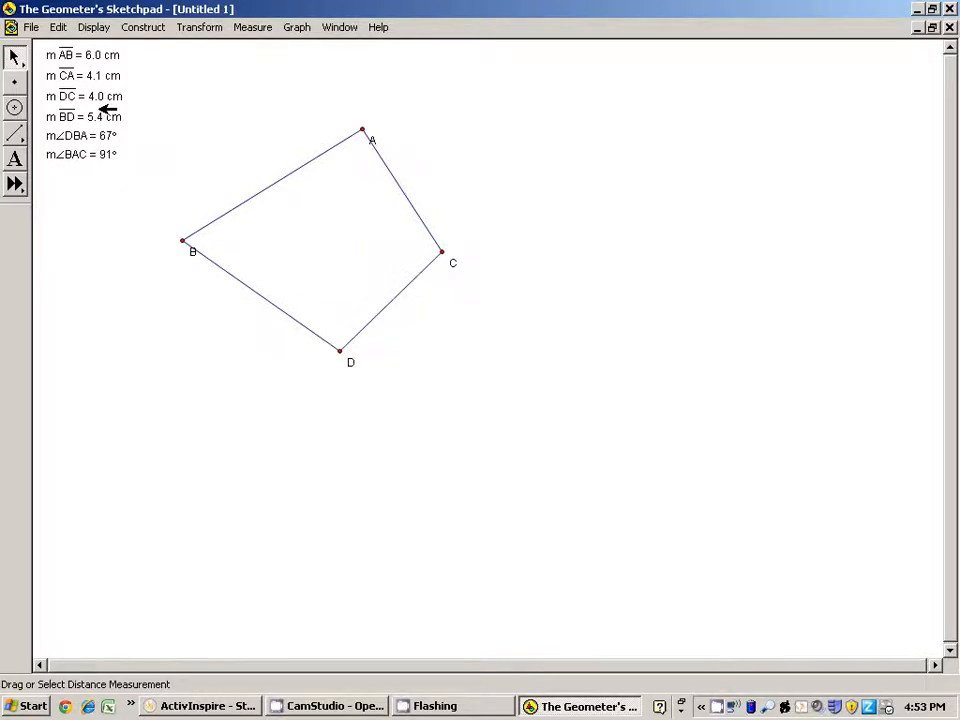
# Step: Examine the sketch preferences for the available precision options for distance and angle measurements
pyautogui.click(58, 29)
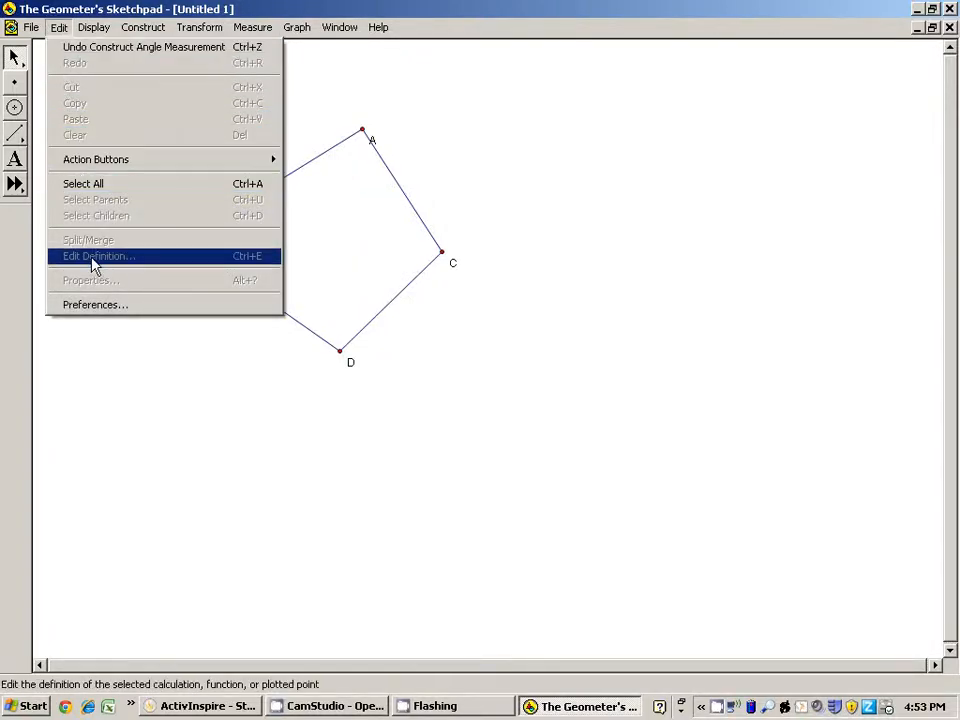
pyautogui.click(93, 306)
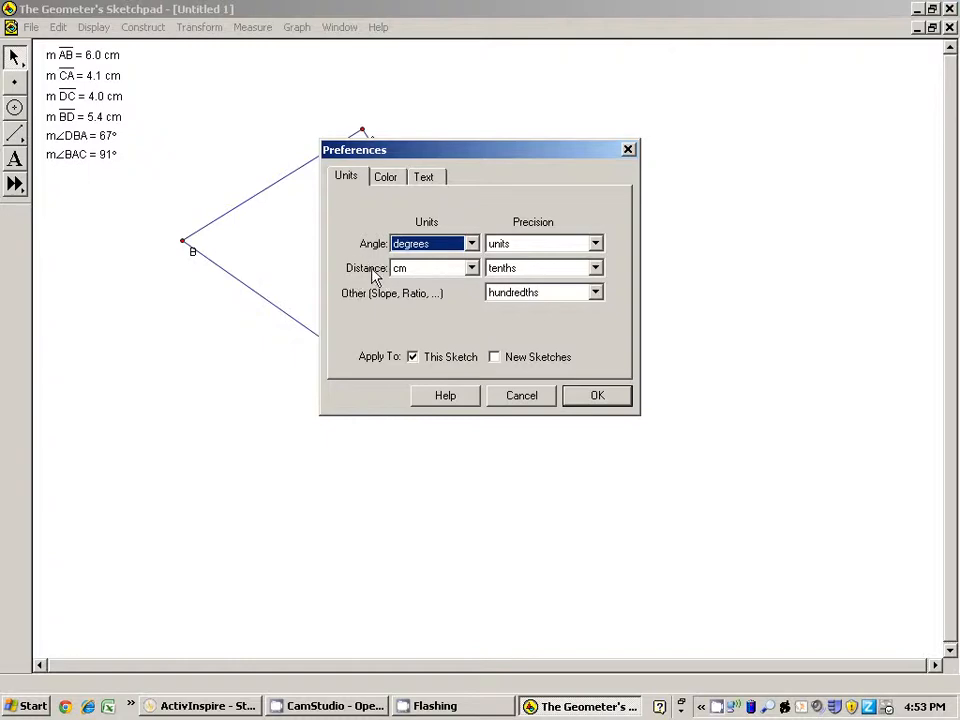
pyautogui.click(595, 268)
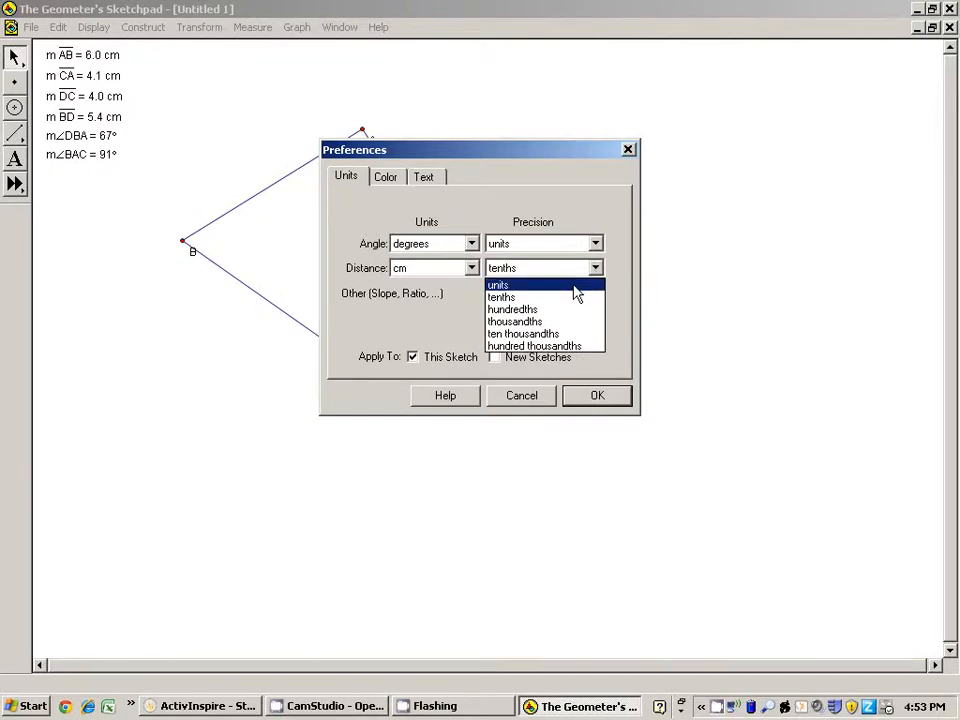
pyautogui.click(595, 270)
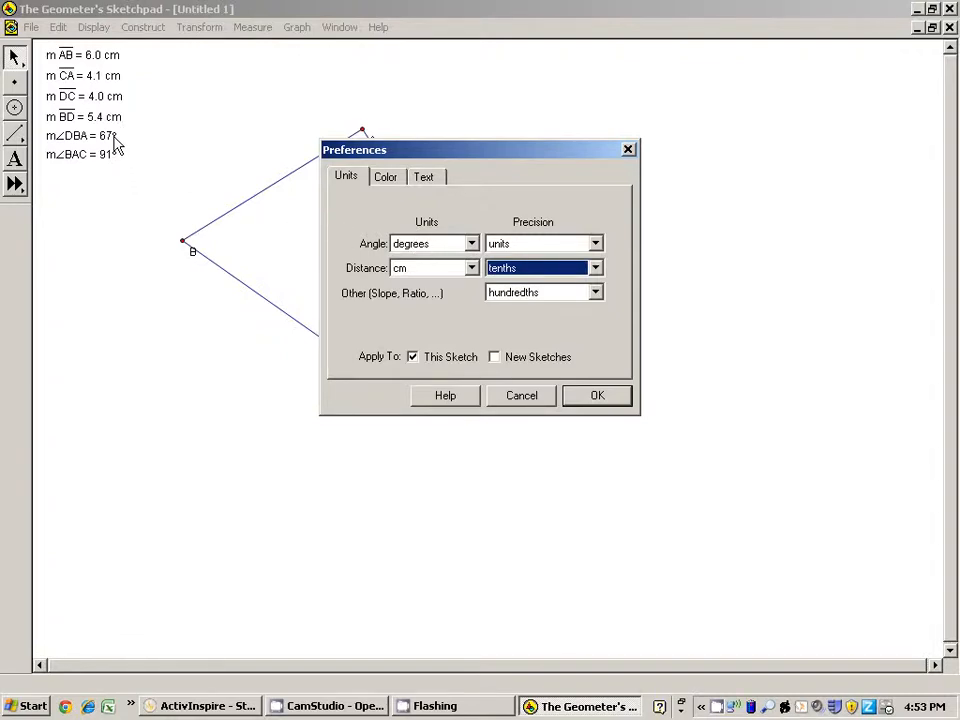
pyautogui.click(595, 244)
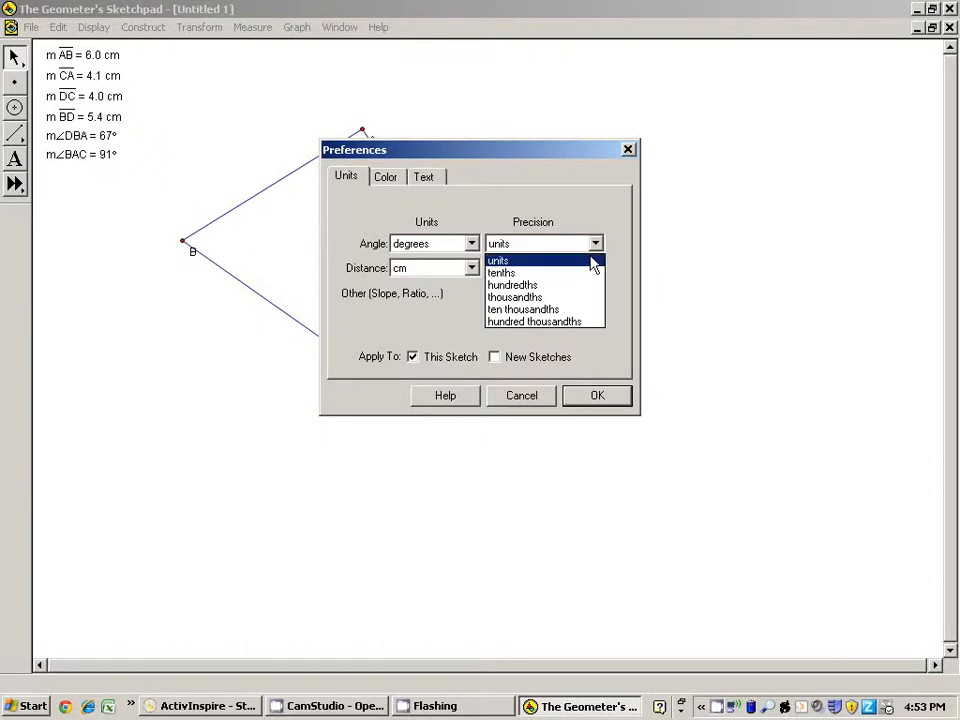
pyautogui.click(595, 244)
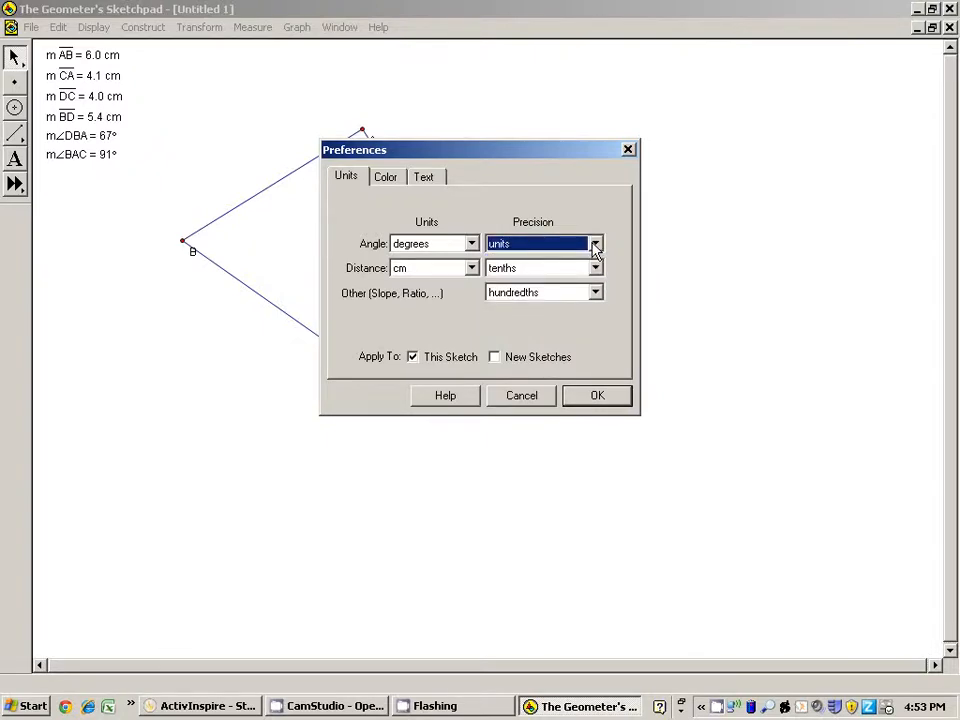
pyautogui.click(586, 398)
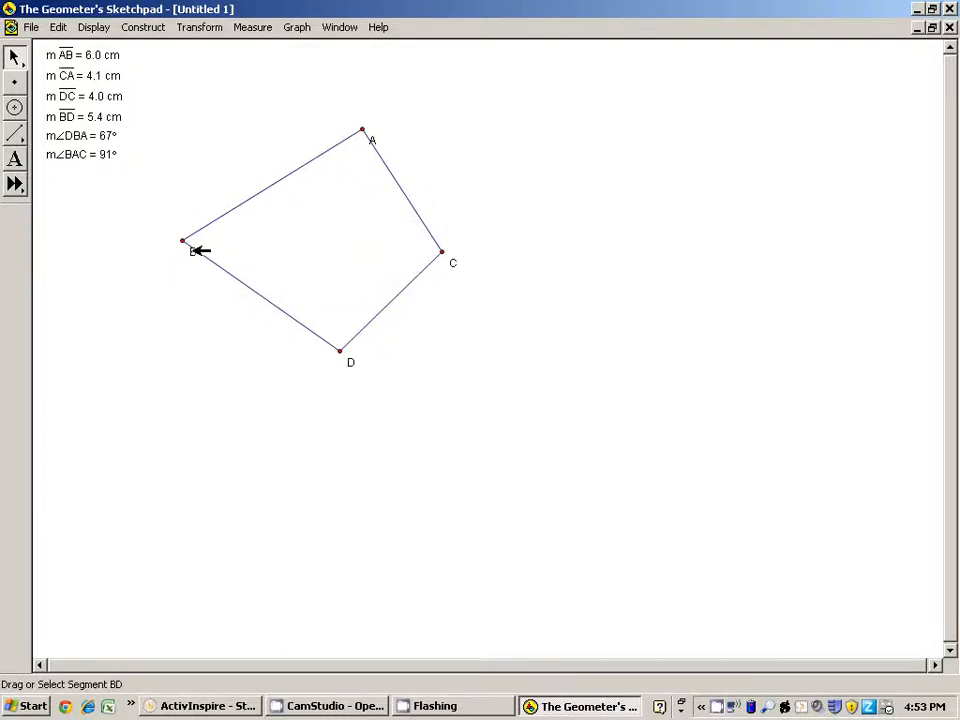
# Step: Relabel the quadrilateral's point B as P and its point C as Q
pyautogui.click(17, 160)
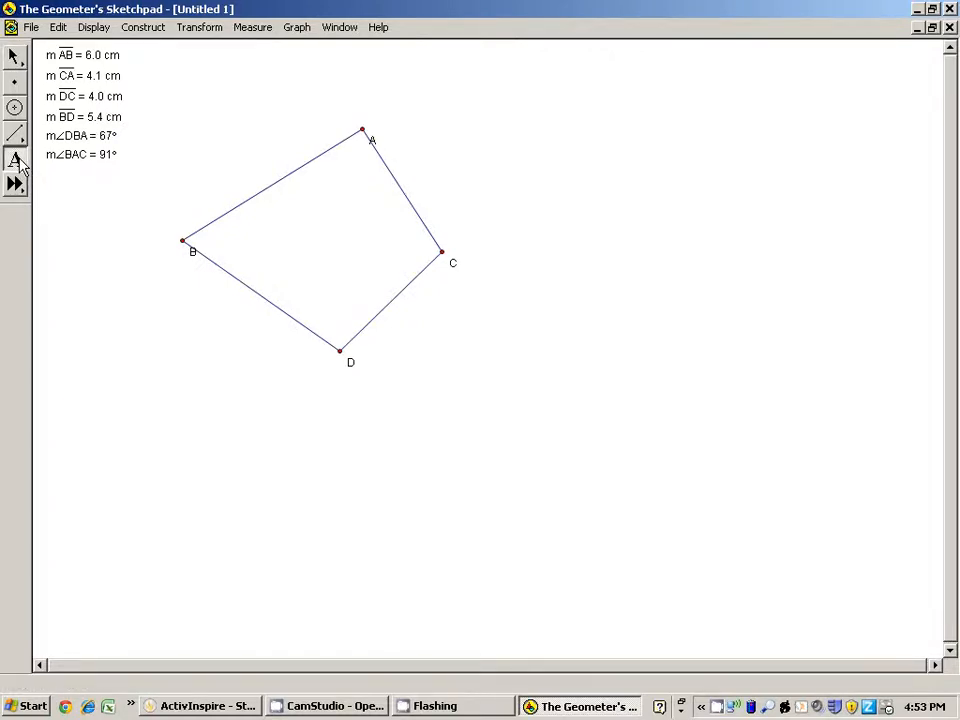
pyautogui.doubleClick(192, 255)
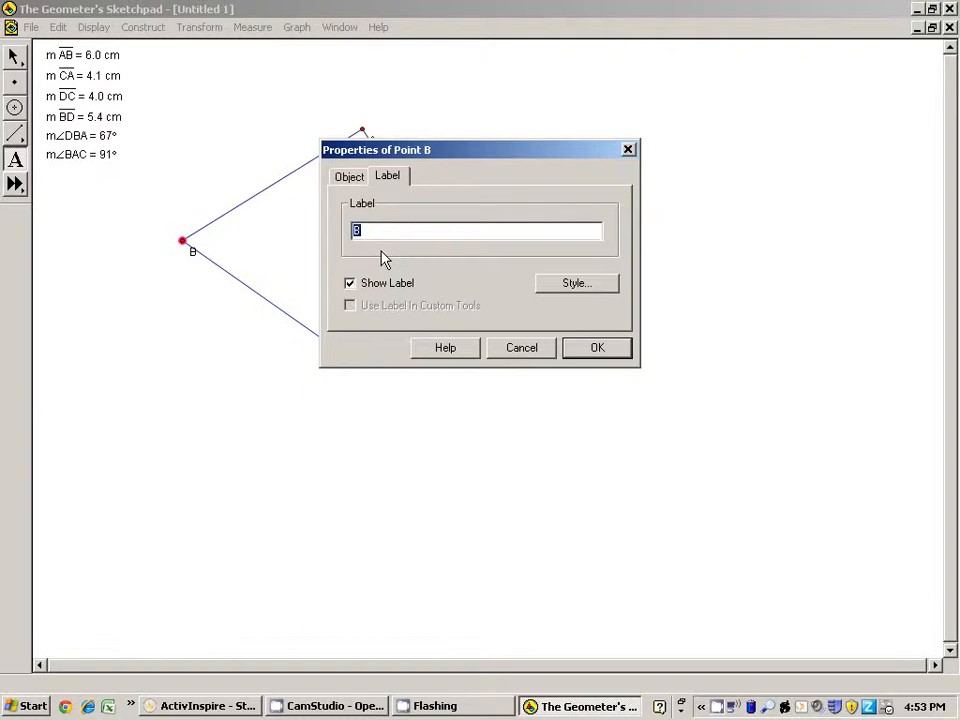
pyautogui.write('P')
pyautogui.click(608, 355)
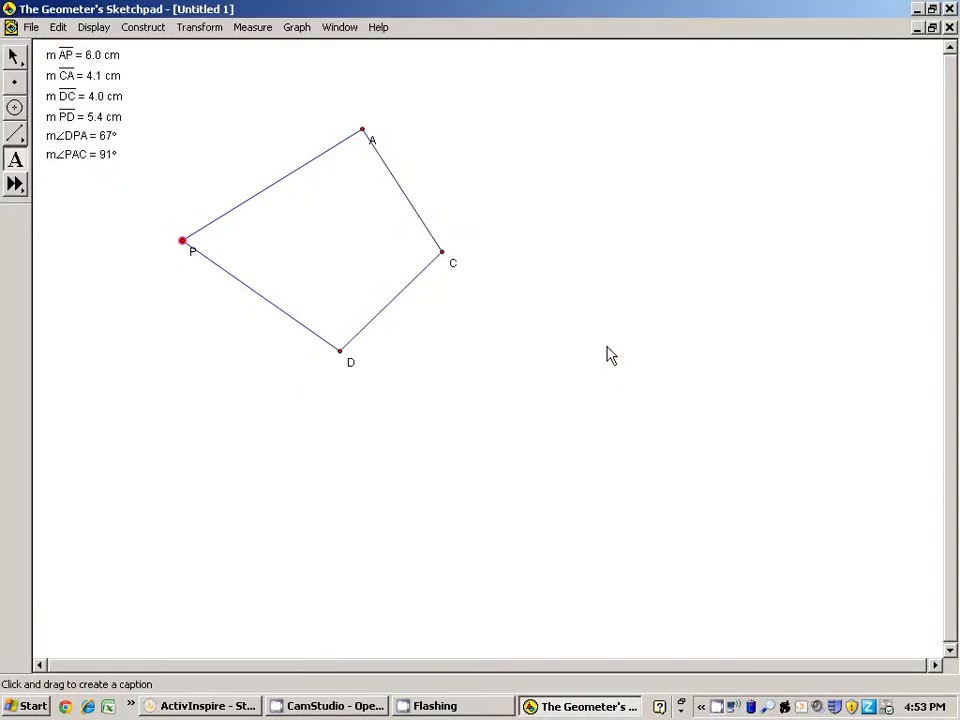
pyautogui.doubleClick(452, 268)
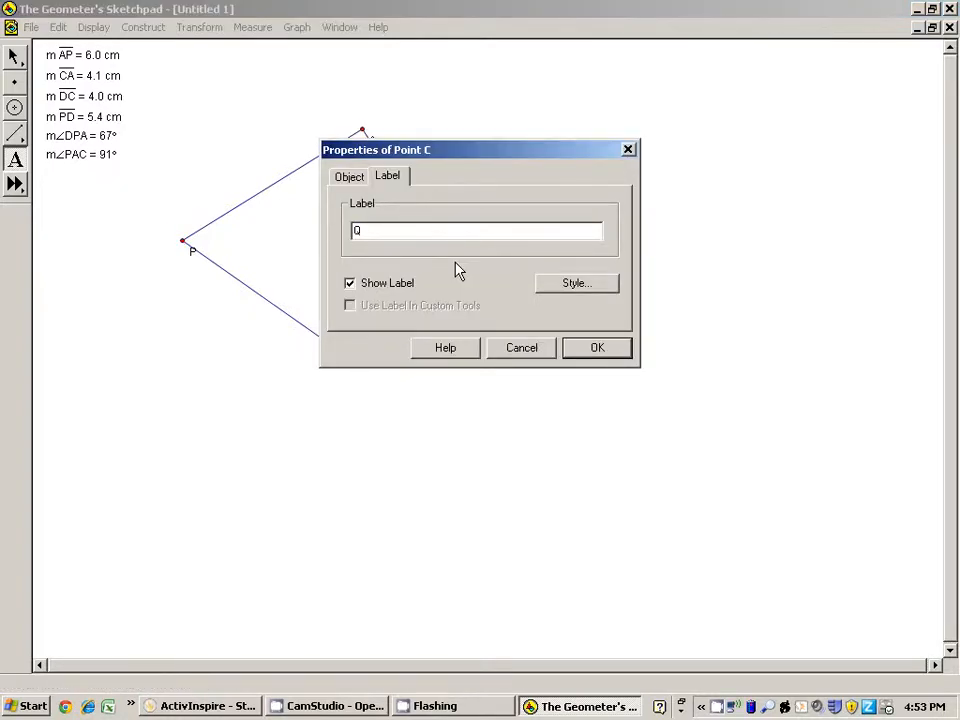
pyautogui.click(590, 352)
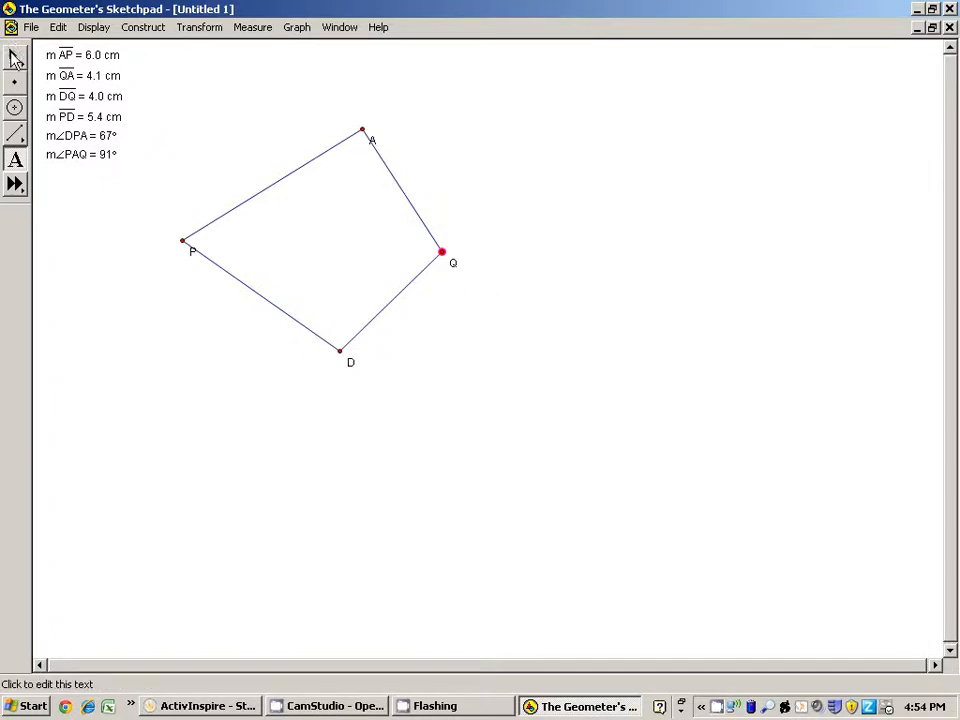
pyautogui.click(14, 58)
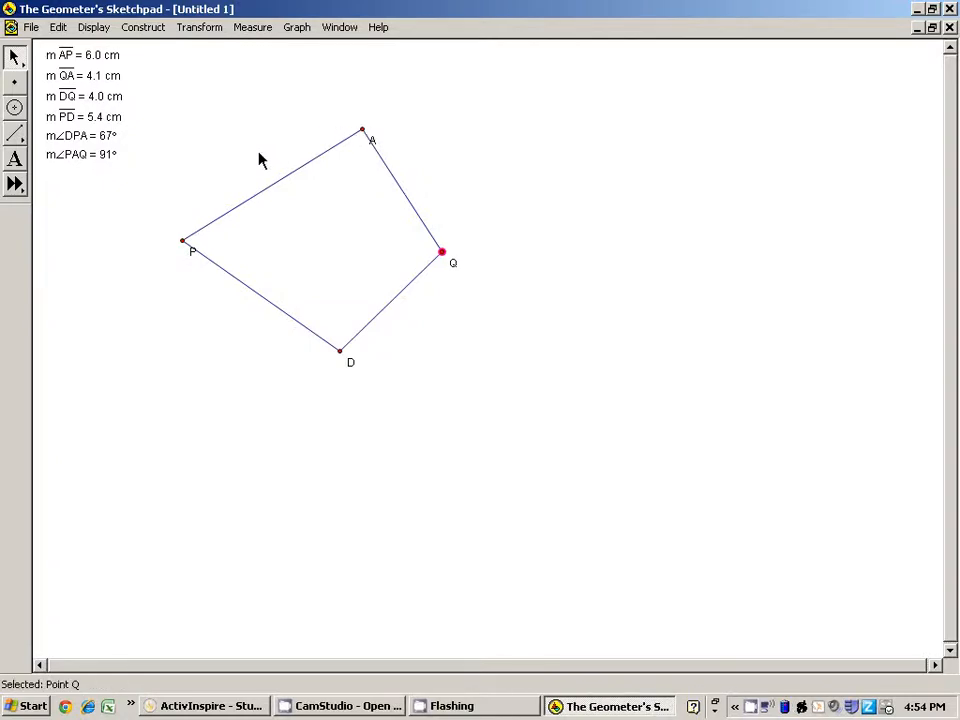
pyautogui.keyDown('shift'); pyautogui.click(378, 140); pyautogui.keyUp('shift')
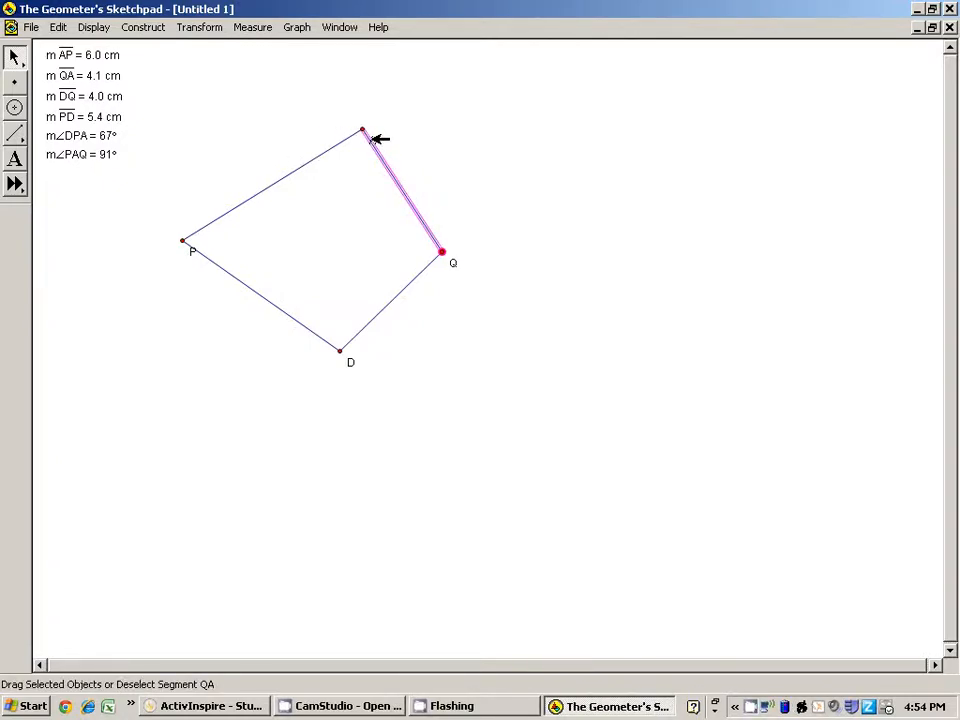
pyautogui.click(379, 136)
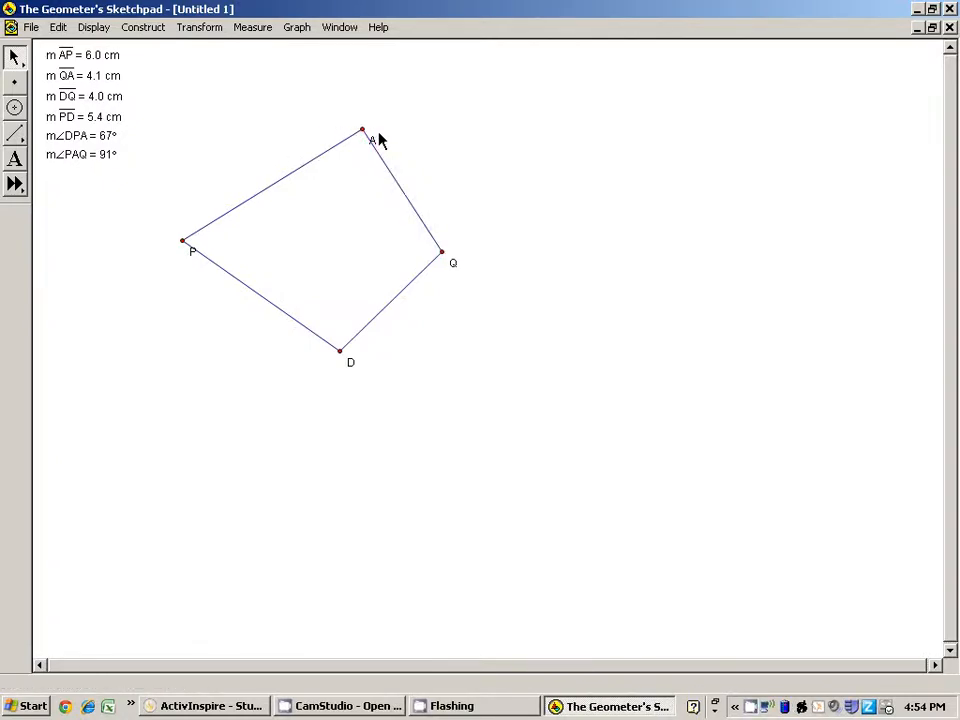
# Step: Move point A's label off the side AQ to just above its vertex
pyautogui.click(15, 160)
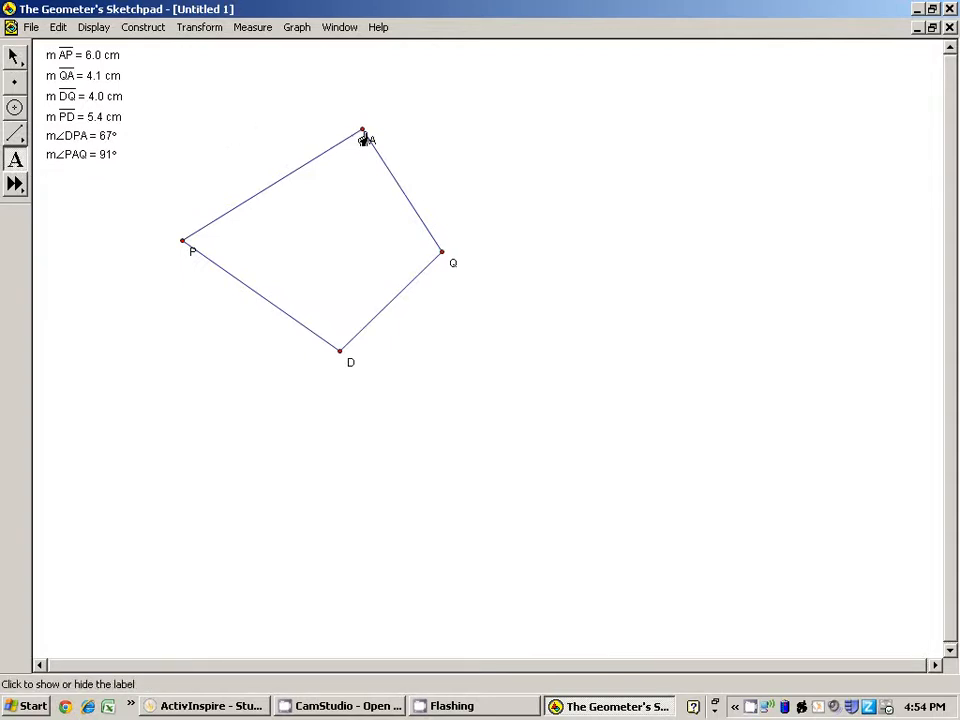
pyautogui.moveTo(363, 115)
pyautogui.mouseDown()
pyautogui.moveTo(347, 113)
pyautogui.moveTo(369, 111)
pyautogui.mouseUp()
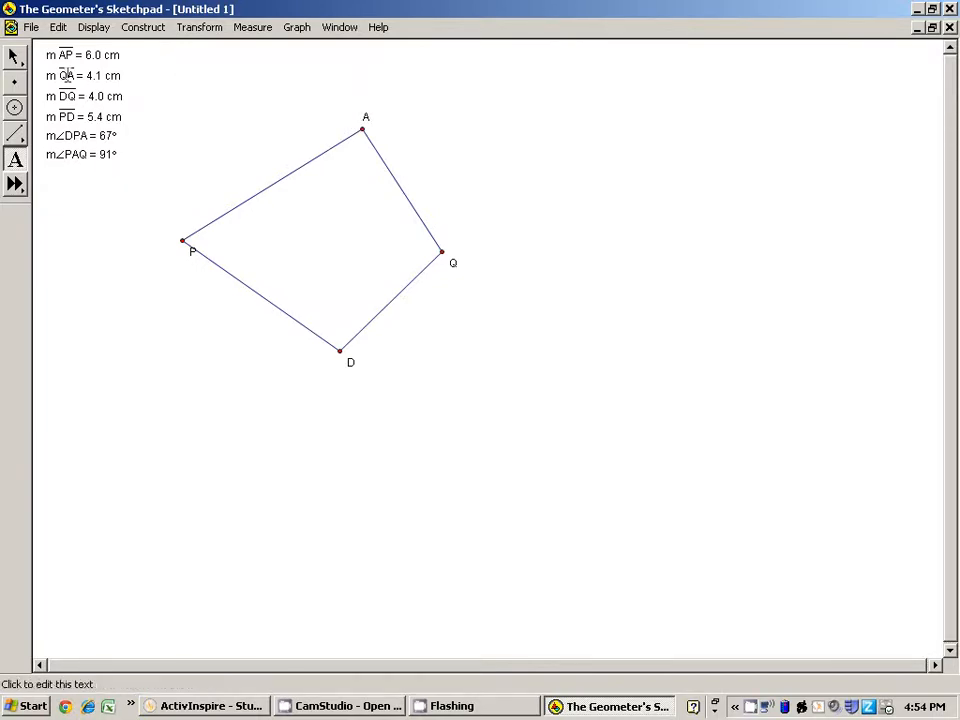
# Step: Reshape the quadrilateral by moving vertex P around, ending with AP about 6.2 cm and PD about 5.6 cm long
pyautogui.click(16, 62)
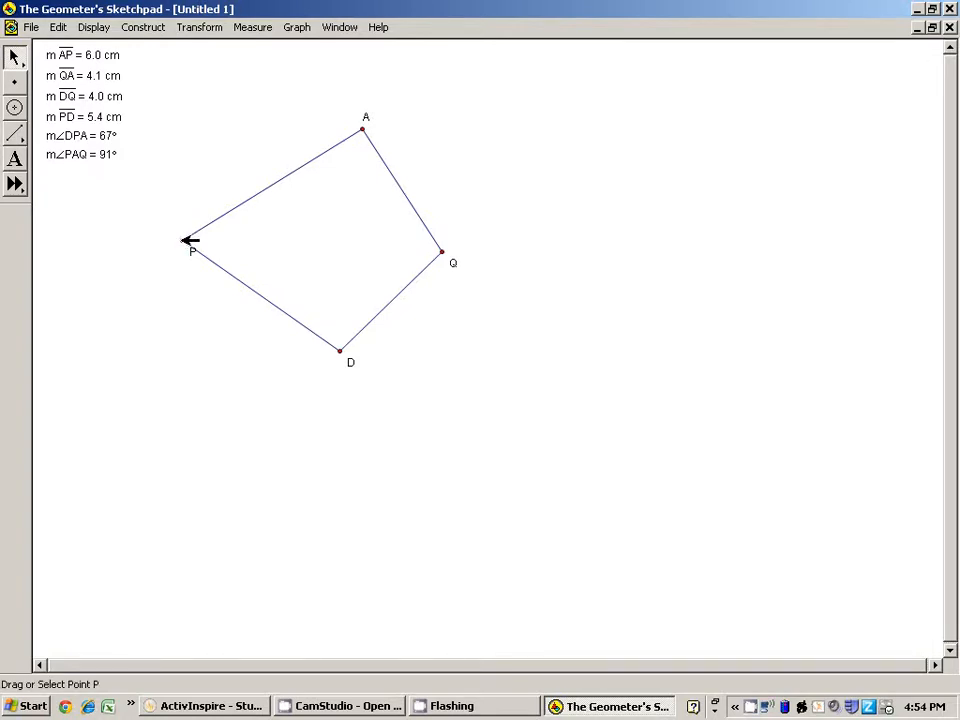
pyautogui.moveTo(183, 241); pyautogui.dragTo(183, 236)
pyautogui.moveTo(181, 190); pyautogui.dragTo(216, 270)
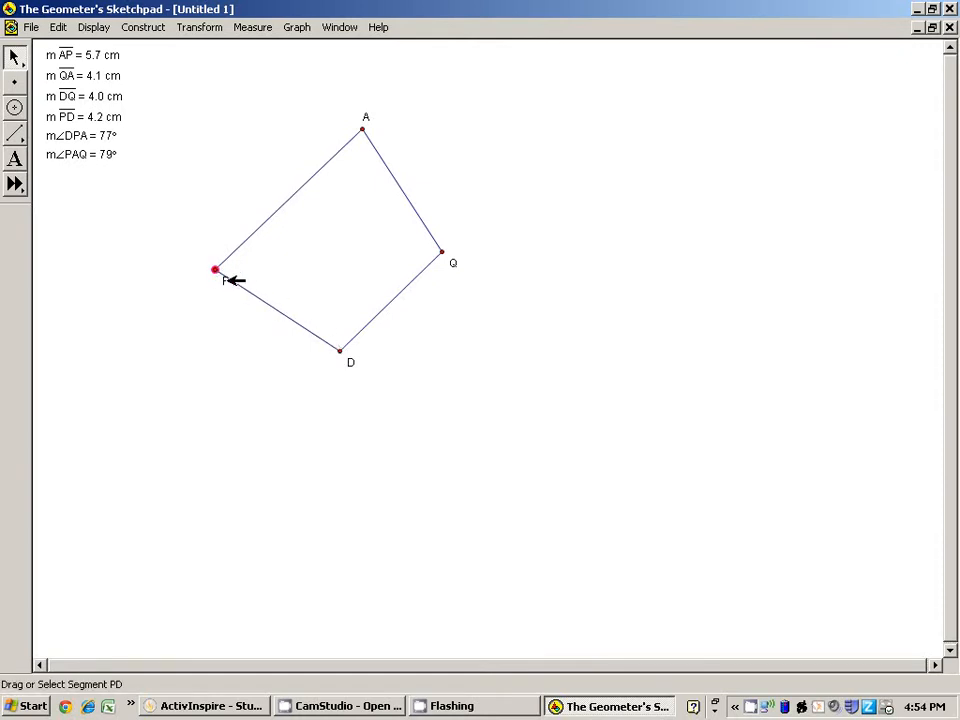
pyautogui.moveTo(216, 271); pyautogui.dragTo(175, 245)
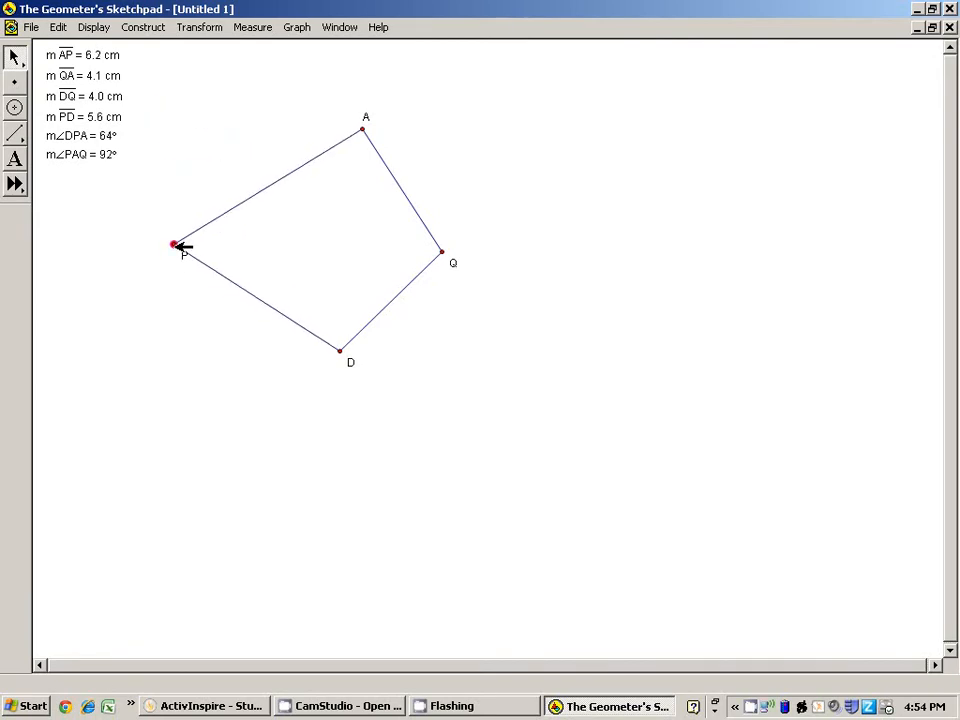
pyautogui.click(752, 708)
pyautogui.click(752, 708)
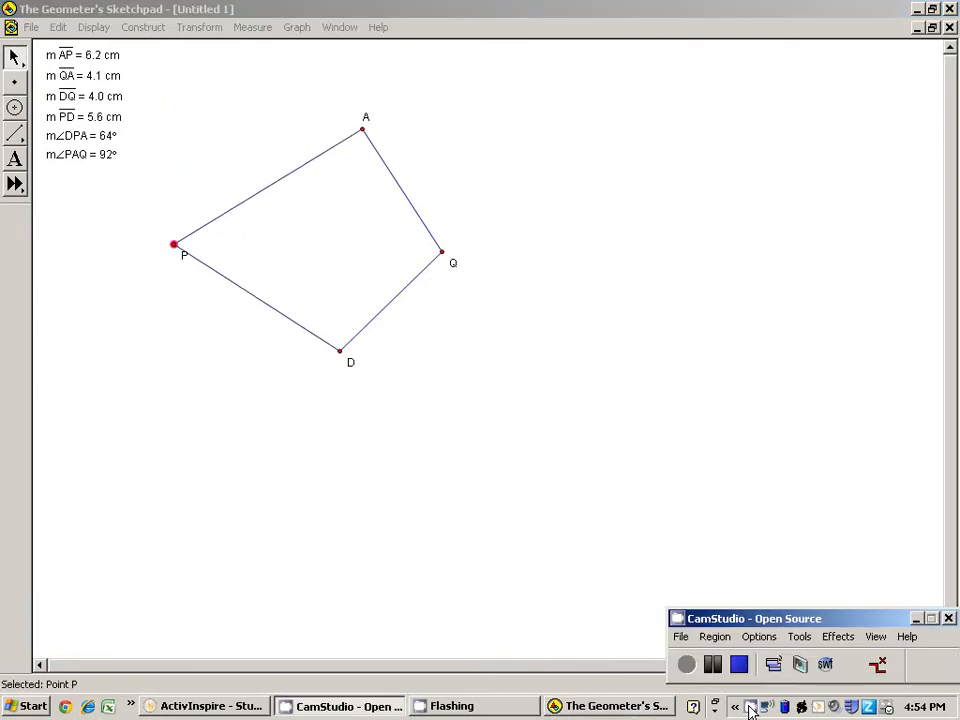